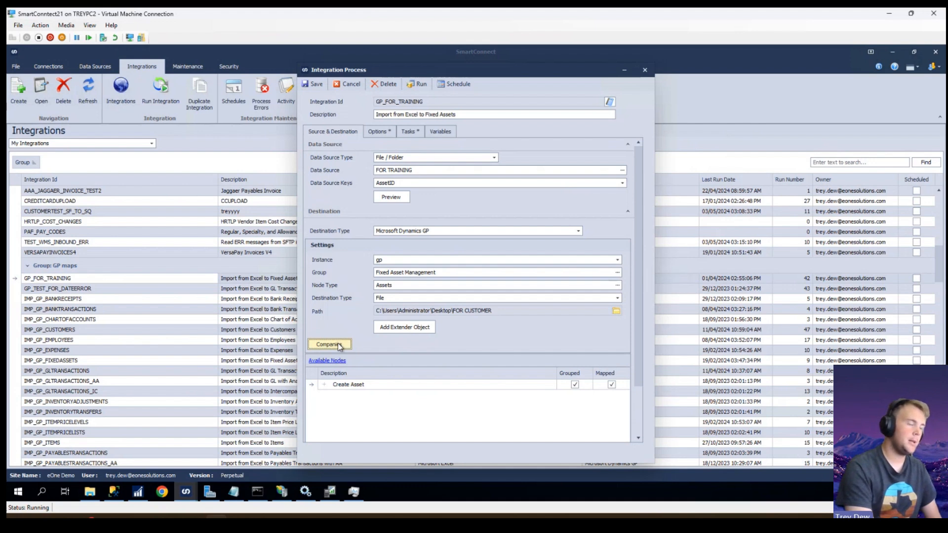
Open the companies list of the GP_FOR_TRAINING integration, then open its map destination definition script.
left_click(339, 347)
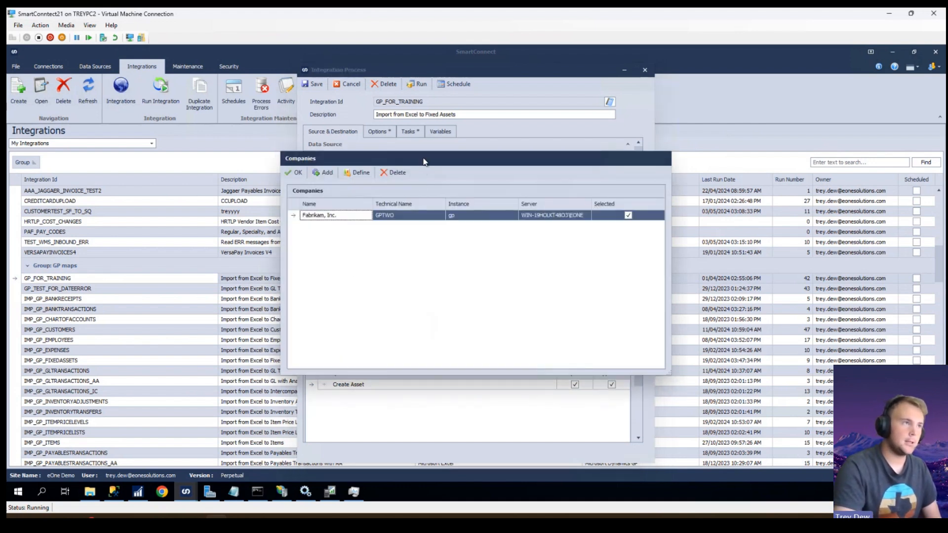
left_click_drag(423, 159, 432, 224)
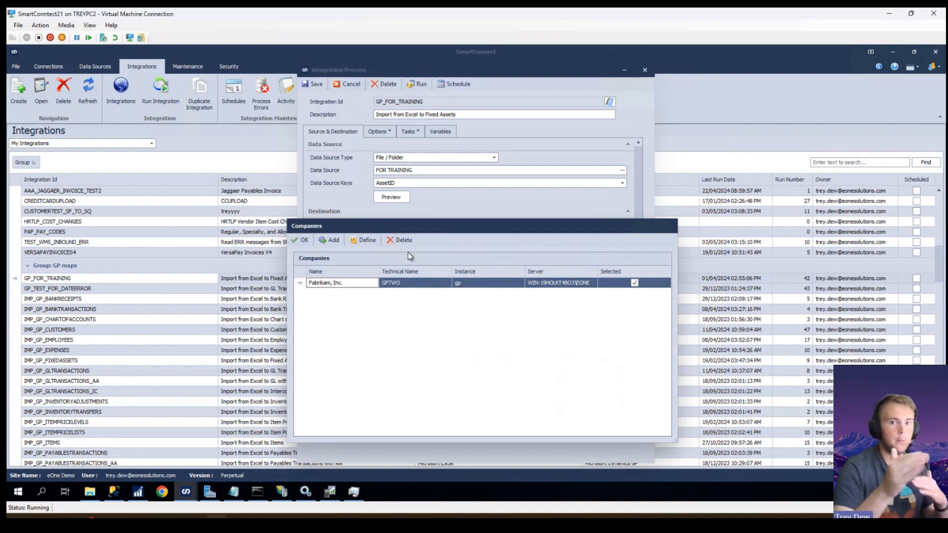
left_click(634, 283)
left_click(363, 240)
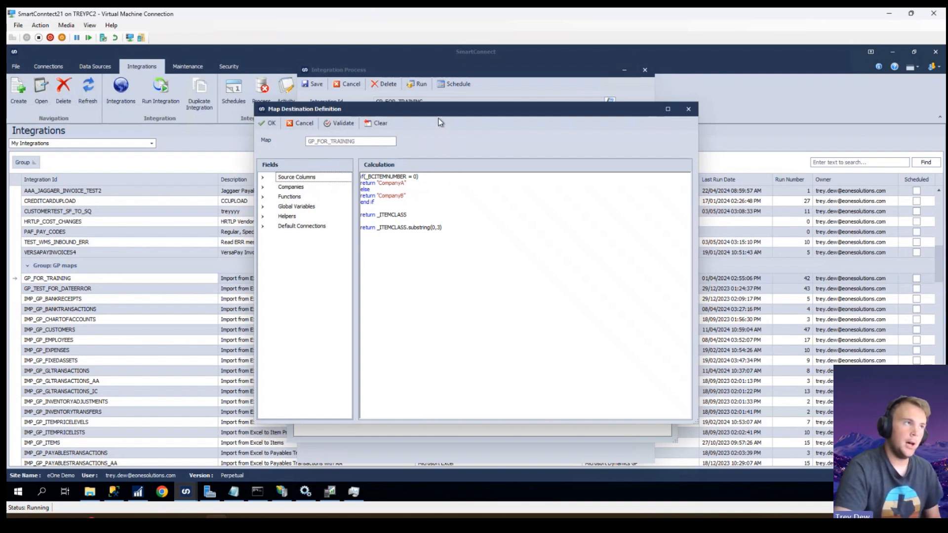
left_click_drag(459, 111, 730, 254)
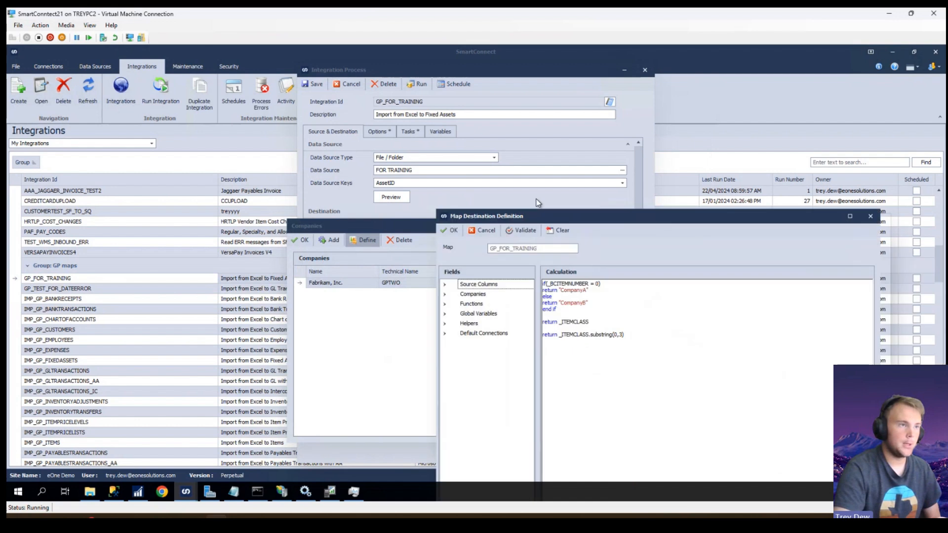
left_click_drag(647, 252, 371, 132)
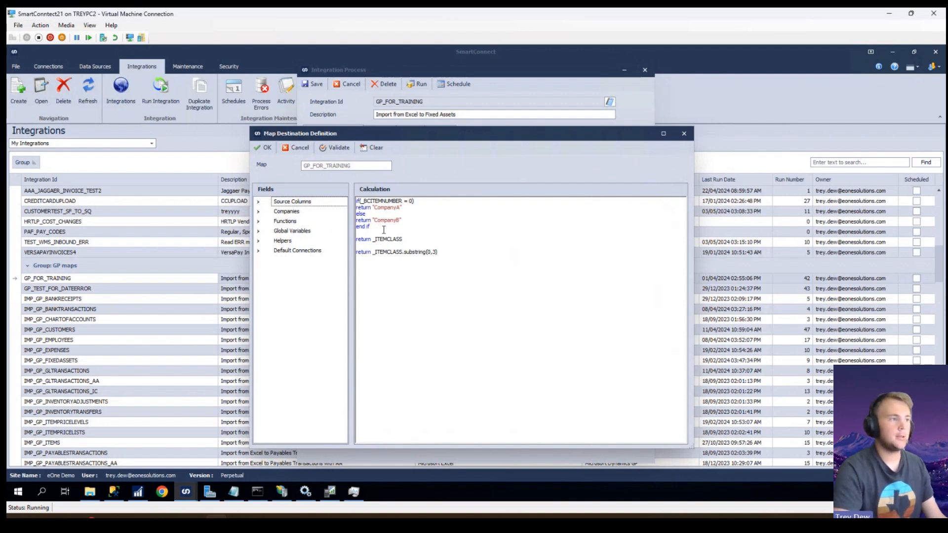
Expand the source columns and examine the if/else part of the calculation that returns CompanyA or CompanyB.
left_click(257, 202)
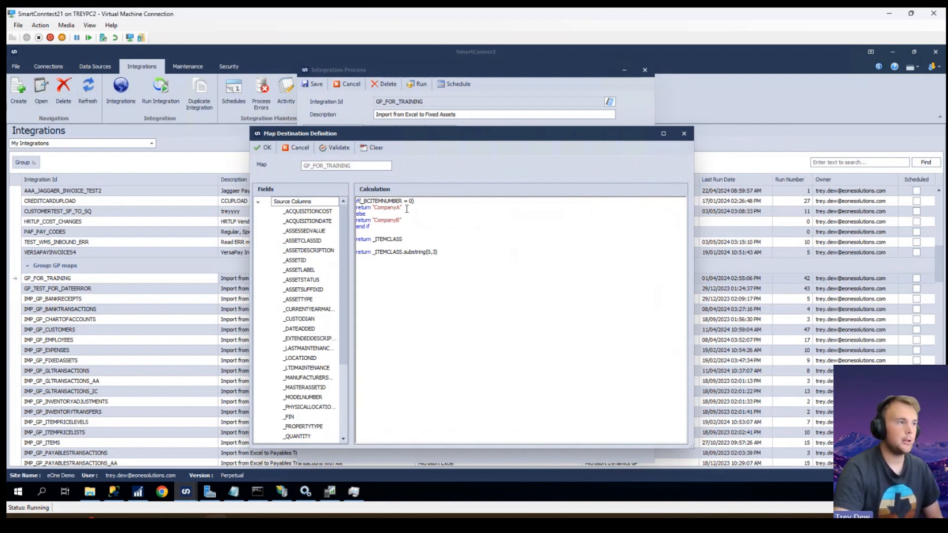
left_click_drag(407, 208, 365, 208)
left_click(379, 216)
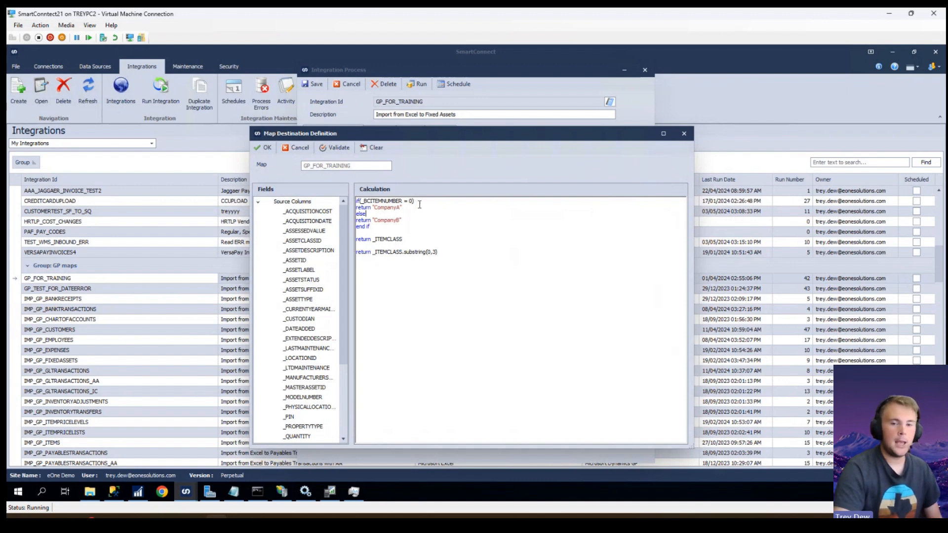
left_click_drag(410, 221, 364, 221)
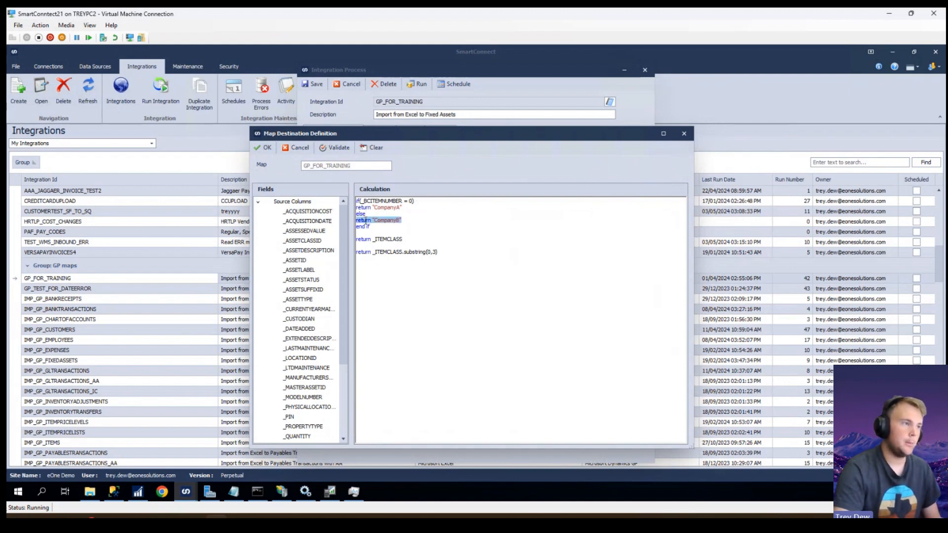
left_click(380, 226)
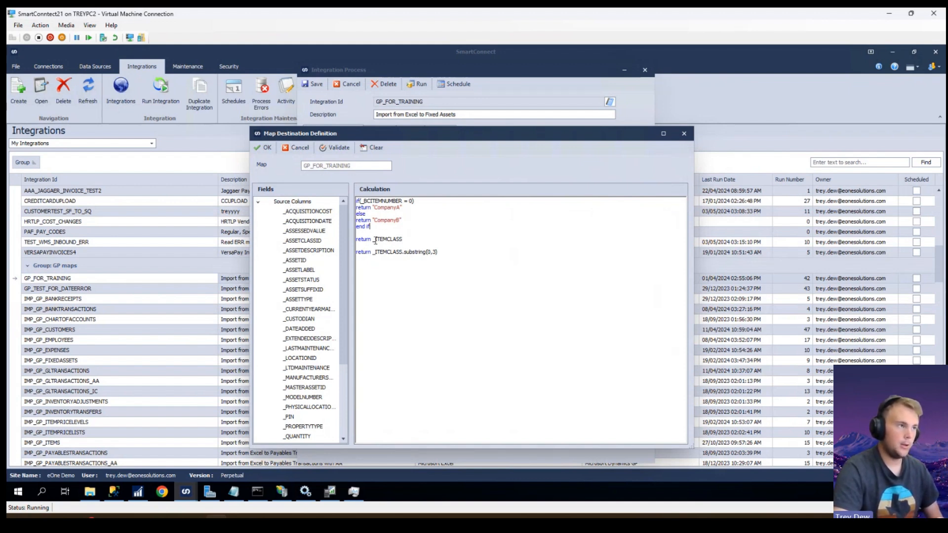
Examine the return _ITEMCLASS and _ITEMCLASS.substring(0,3) lines, then accept the map destination definition.
left_click_drag(407, 239, 331, 235)
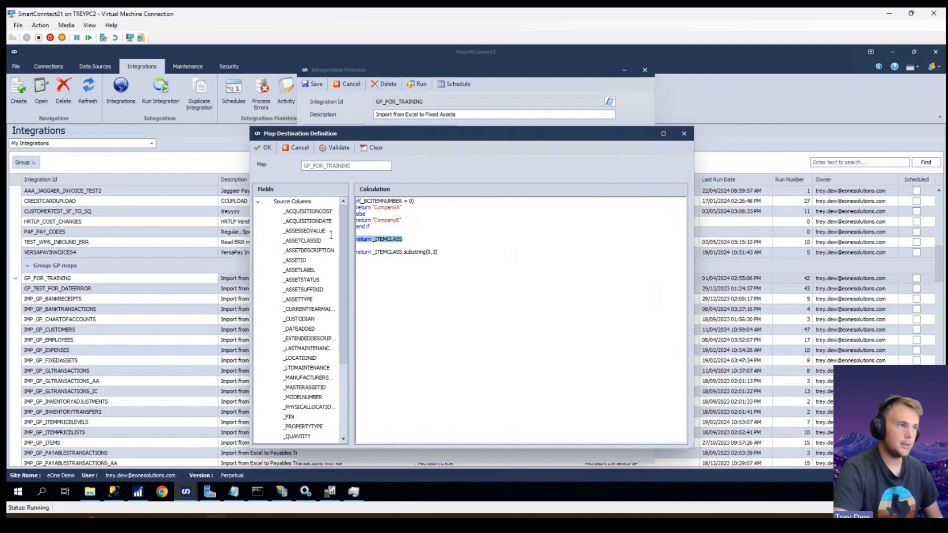
left_click(423, 239)
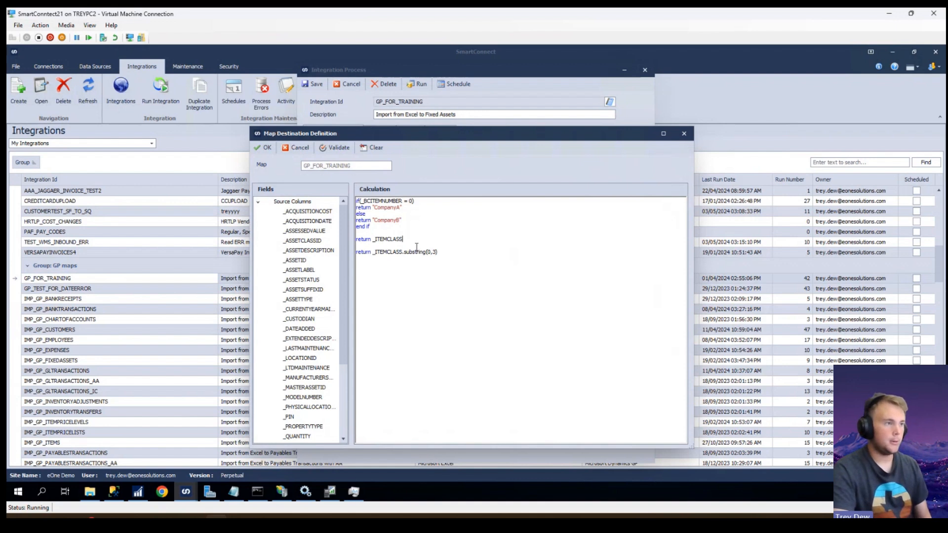
left_click_drag(404, 252, 449, 252)
left_click(450, 252)
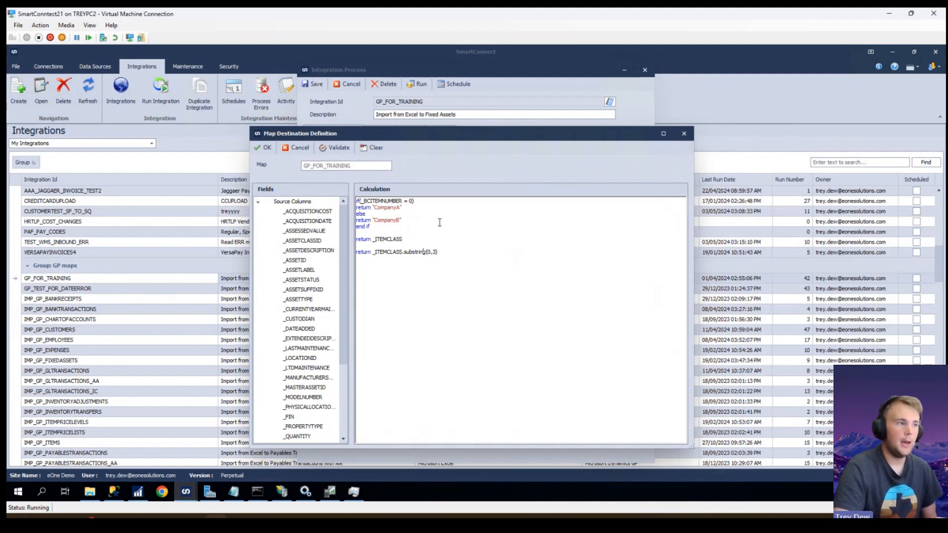
left_click(267, 147)
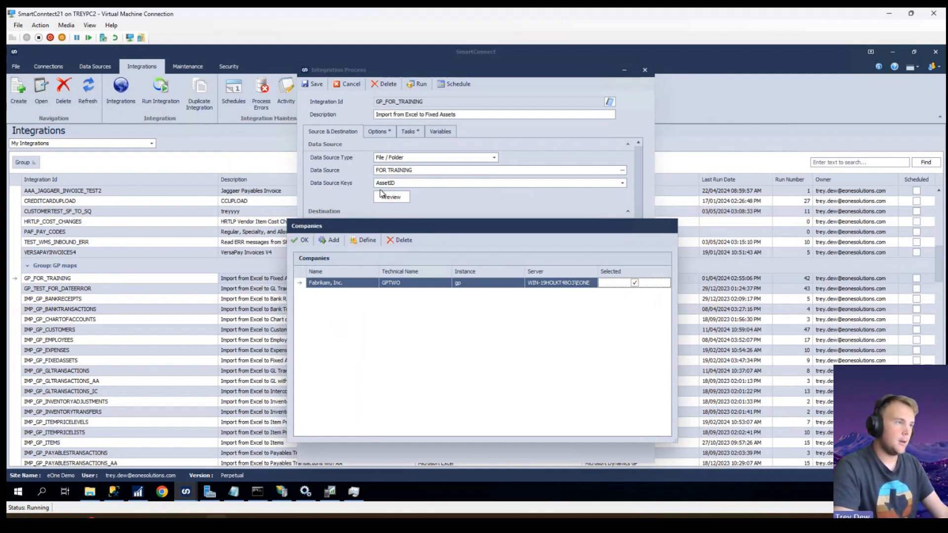
Switch to the INTEGRATION 3 process in Chrome and show the selected companies of its Business Central target.
mouse_move(162, 491)
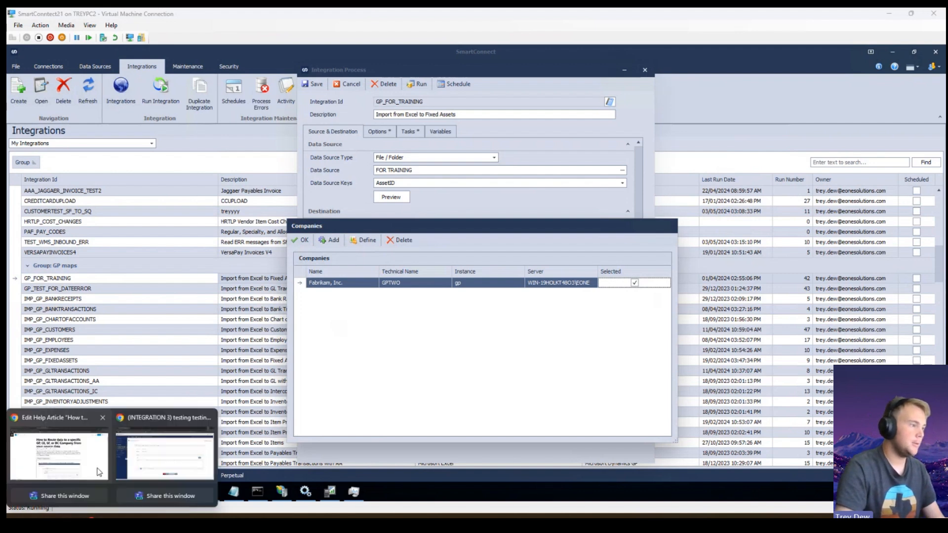
left_click(163, 452)
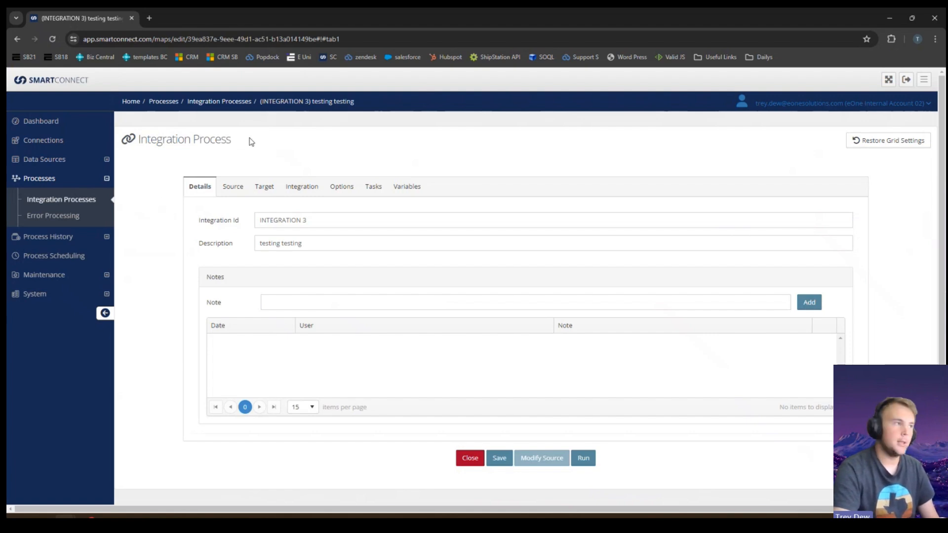
left_click(264, 187)
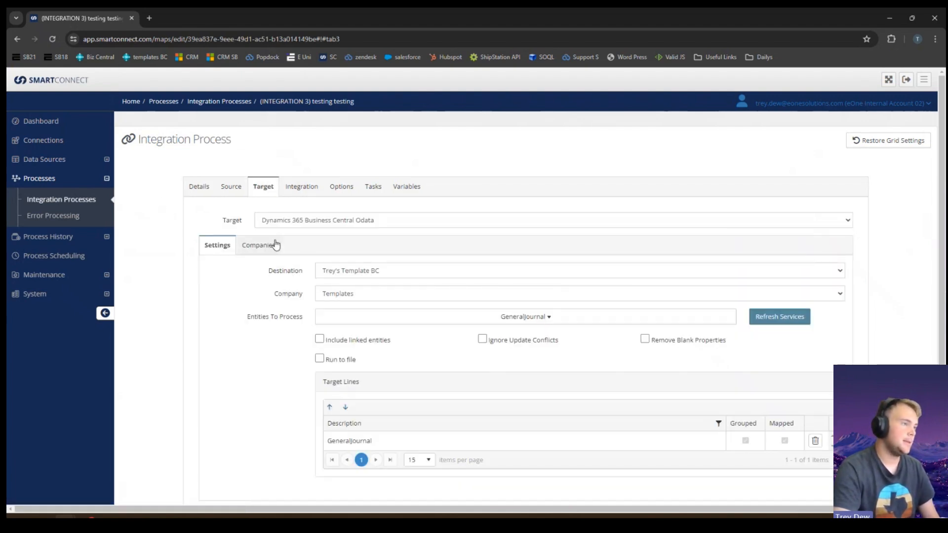
left_click(260, 247)
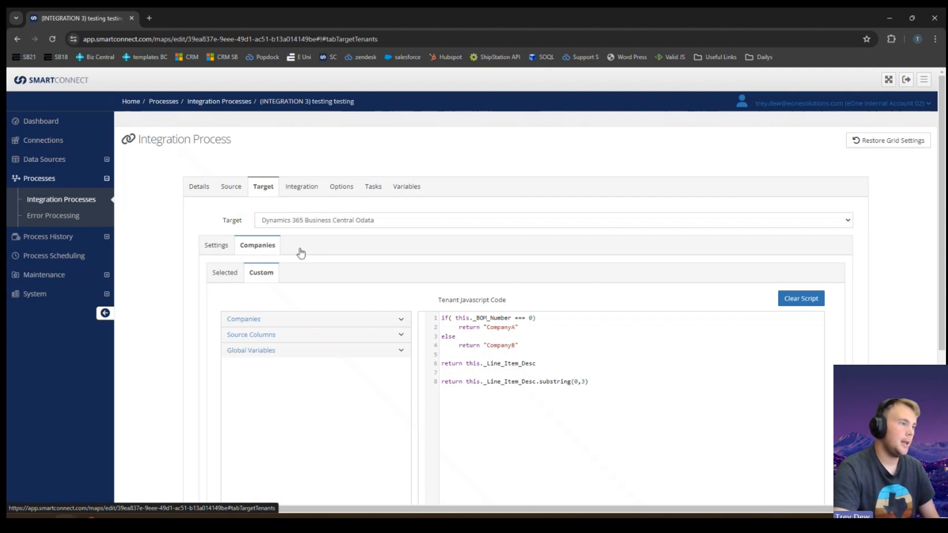
left_click(227, 275)
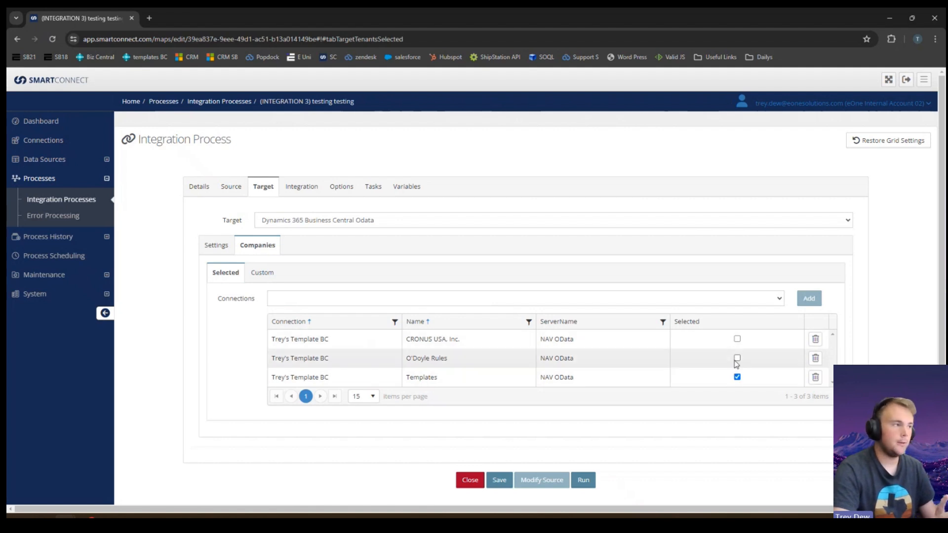
Open the custom company script, expand the source columns, and examine the _BOM_Number condition and its this. prefix.
left_click(263, 275)
left_click(271, 336)
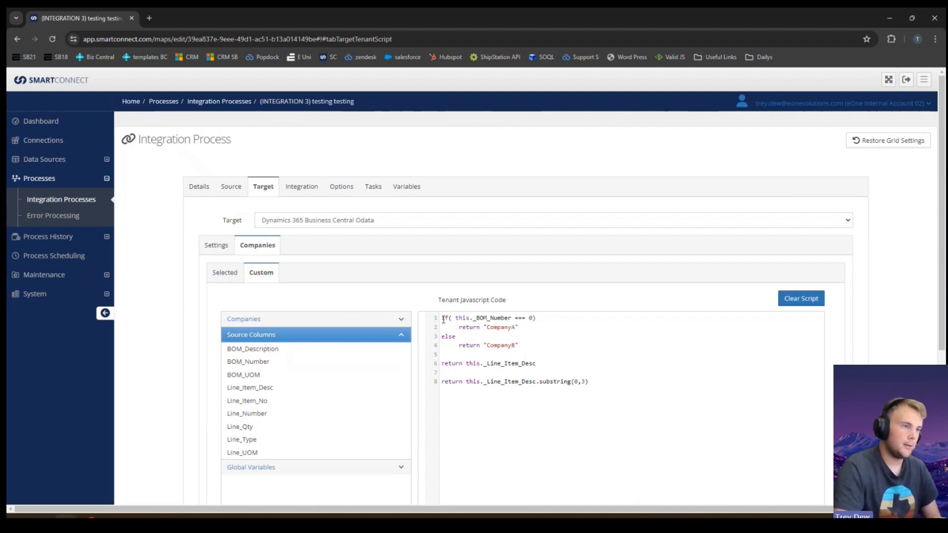
left_click_drag(443, 319, 505, 328)
left_click(573, 332)
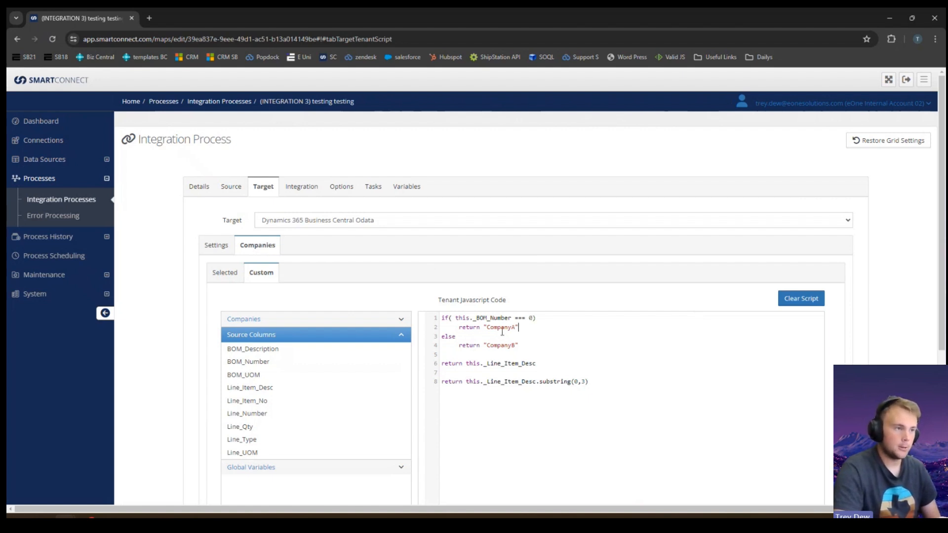
left_click(548, 346)
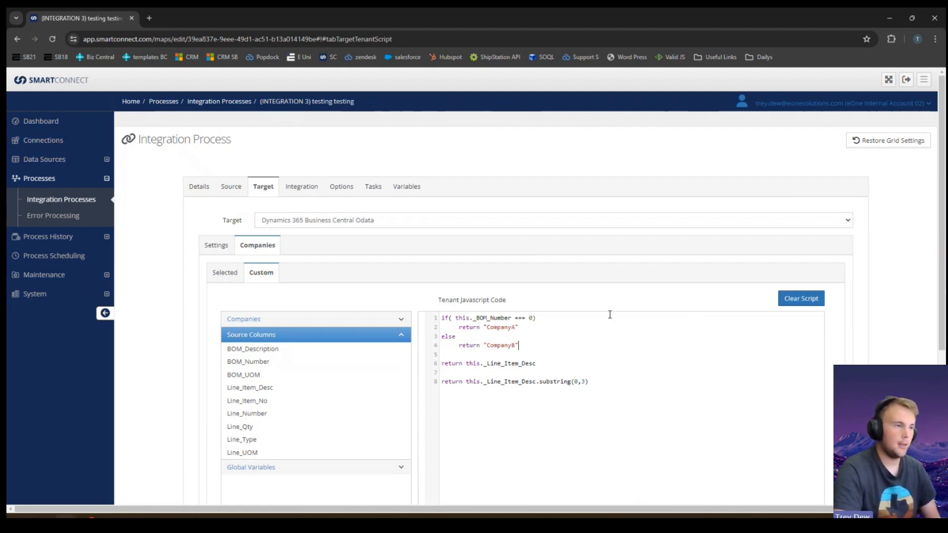
left_click_drag(459, 346, 443, 315)
left_click(526, 345)
left_click(589, 338)
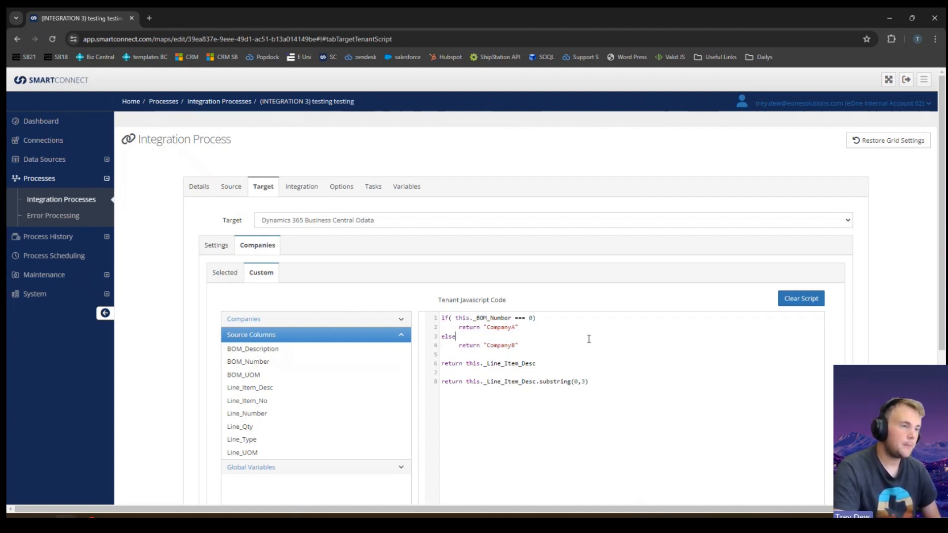
left_click_drag(456, 318, 473, 317)
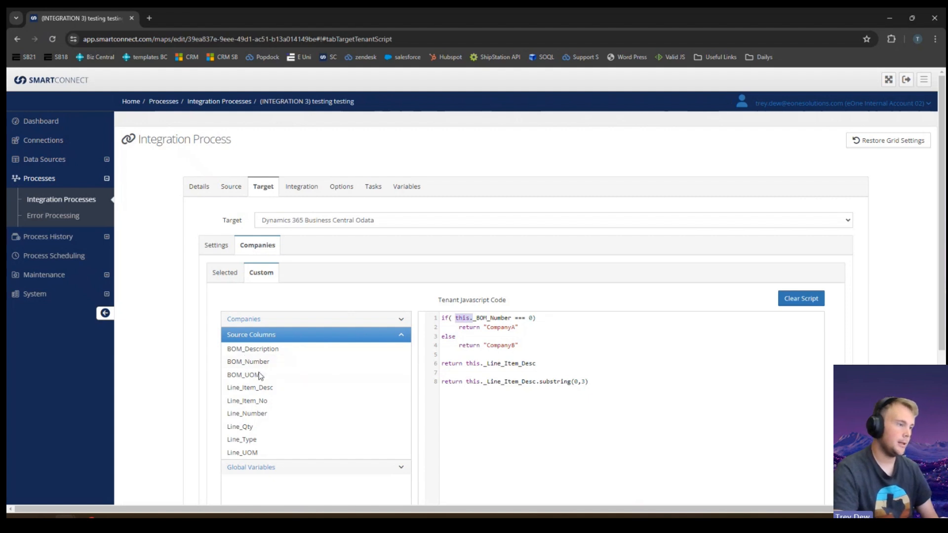
Examine the script lines that return this._Line_Item_Desc and its substring(0,3) as the company.
left_click_drag(607, 385, 588, 382)
key("BackSpace")
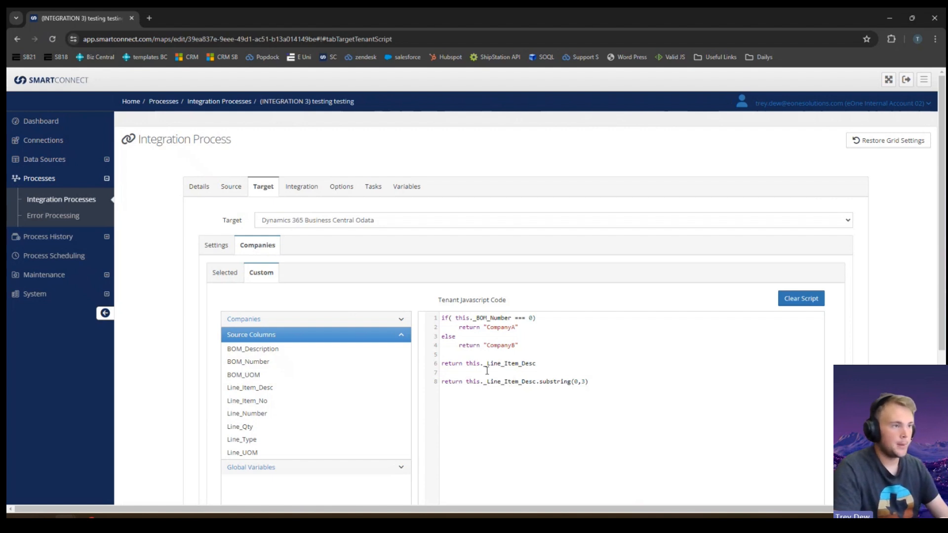
left_click_drag(536, 364, 437, 366)
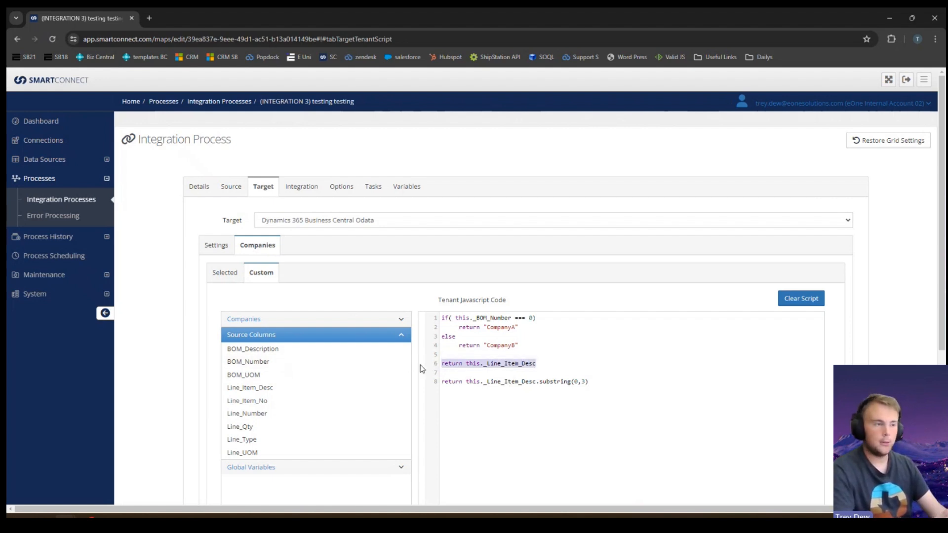
left_click(463, 362)
left_click_drag(467, 364, 539, 364)
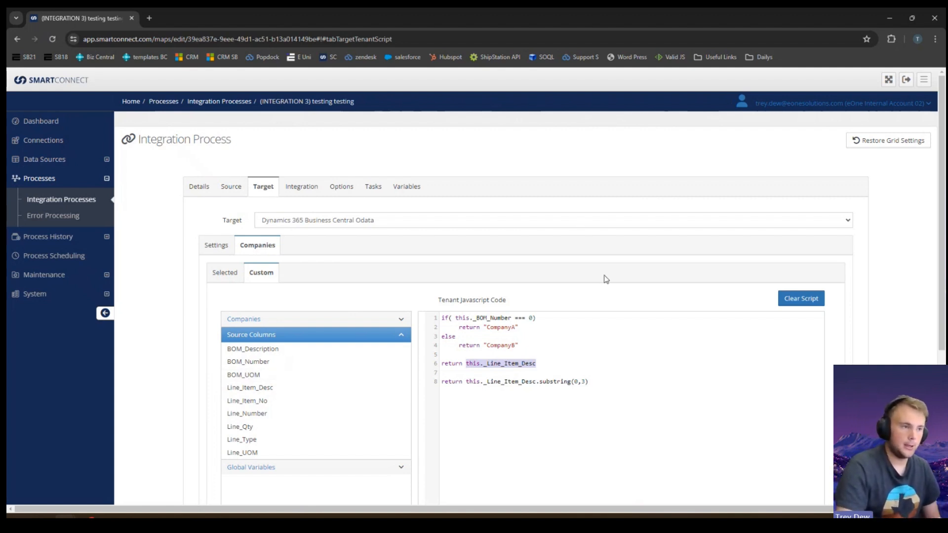
left_click(593, 383)
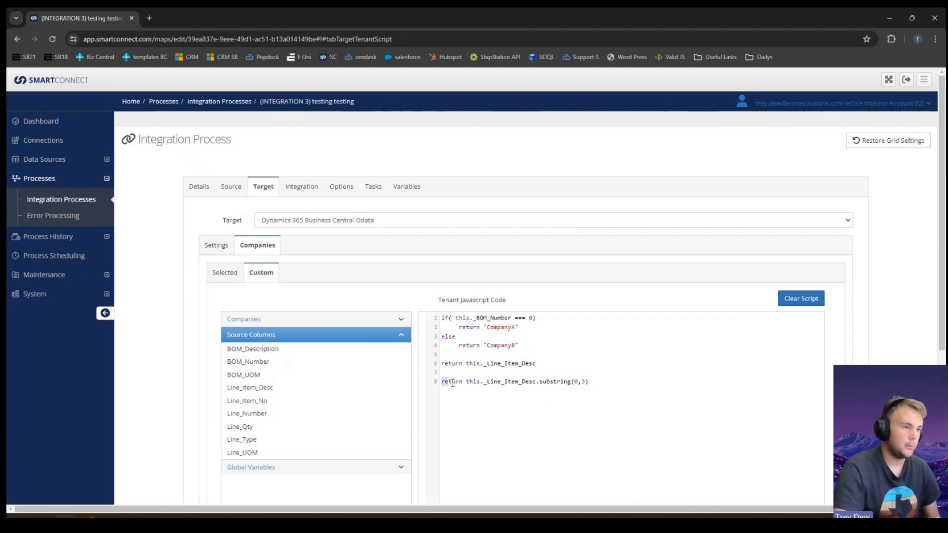
left_click_drag(442, 382, 465, 384)
left_click(476, 383)
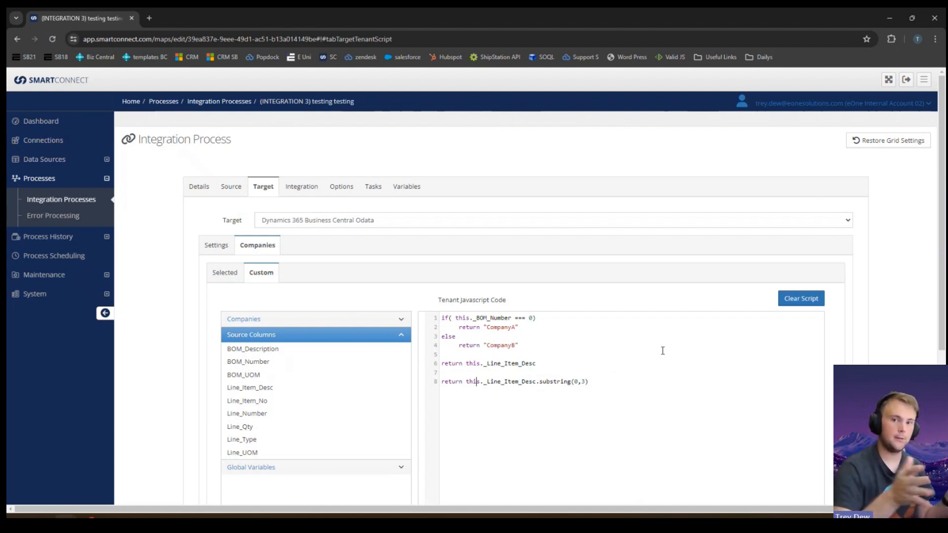
Look over the rest of the custom script page and return to the target's list of selected companies.
scroll(600, 357, "down", 2)
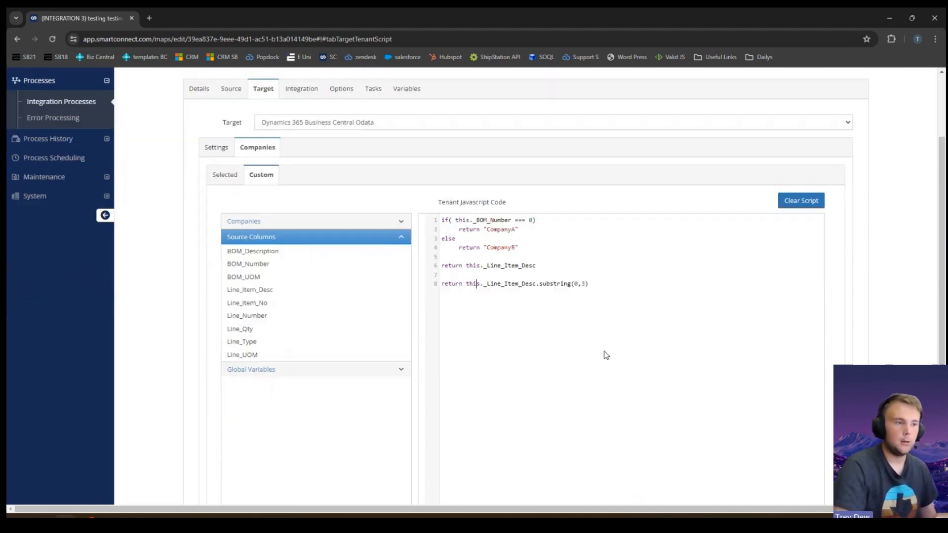
scroll(606, 355, "down", 2)
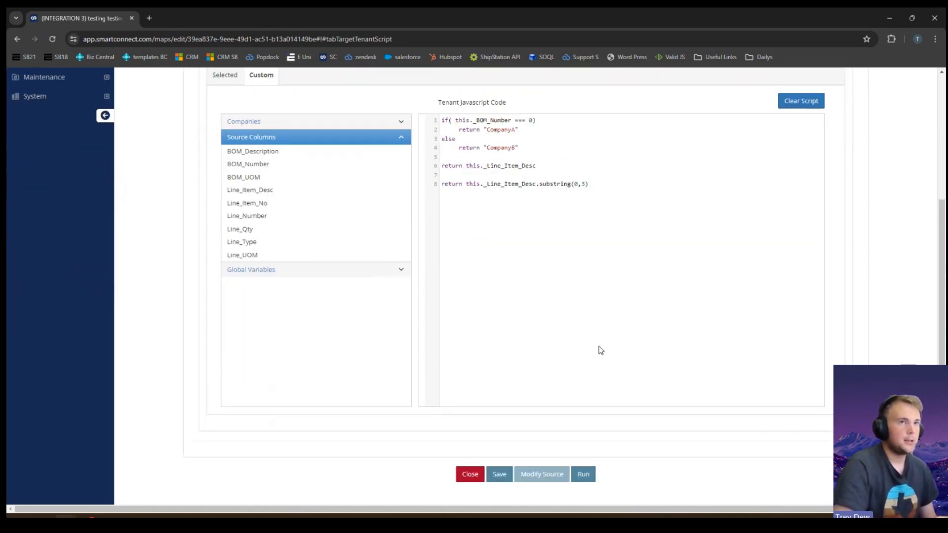
scroll(599, 349, "up", 2)
scroll(569, 257, "down", 1)
scroll(570, 257, "down", 1)
scroll(609, 283, "up", 3)
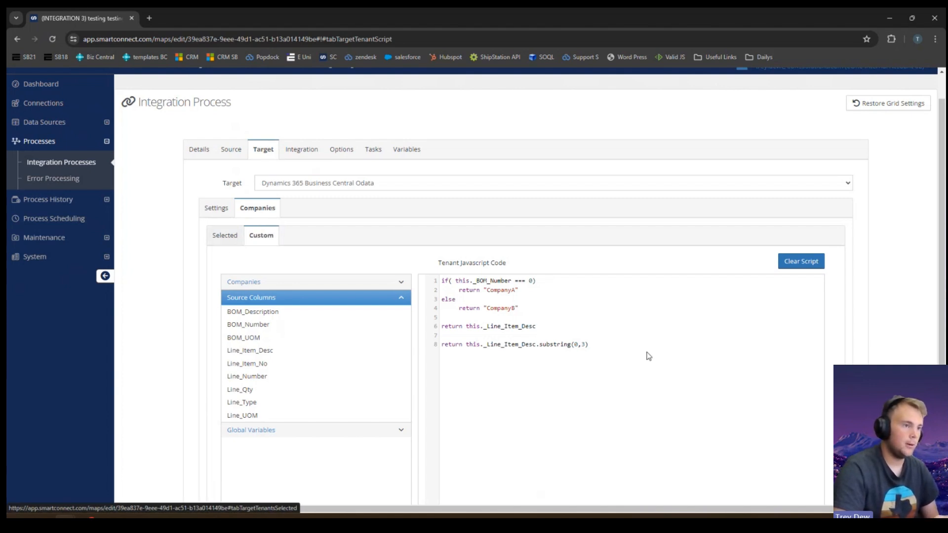
left_click(227, 239)
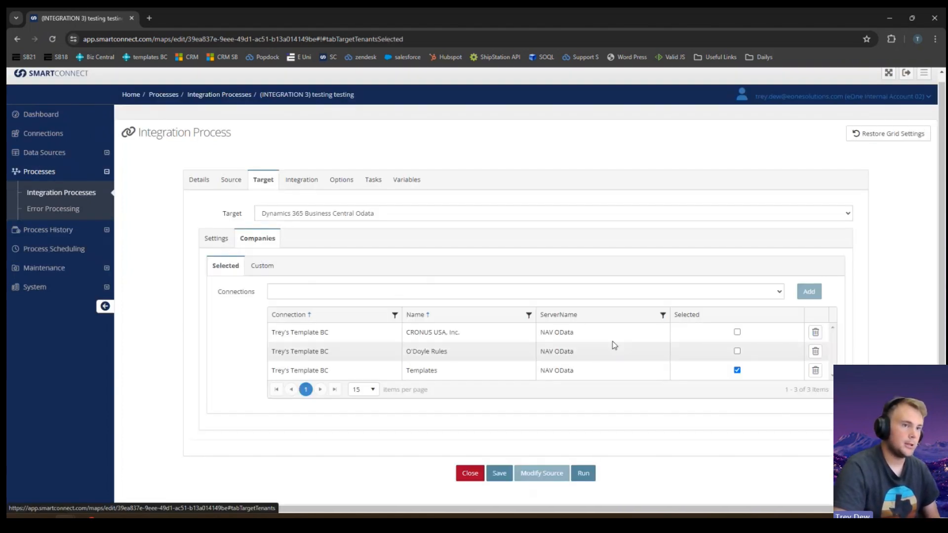